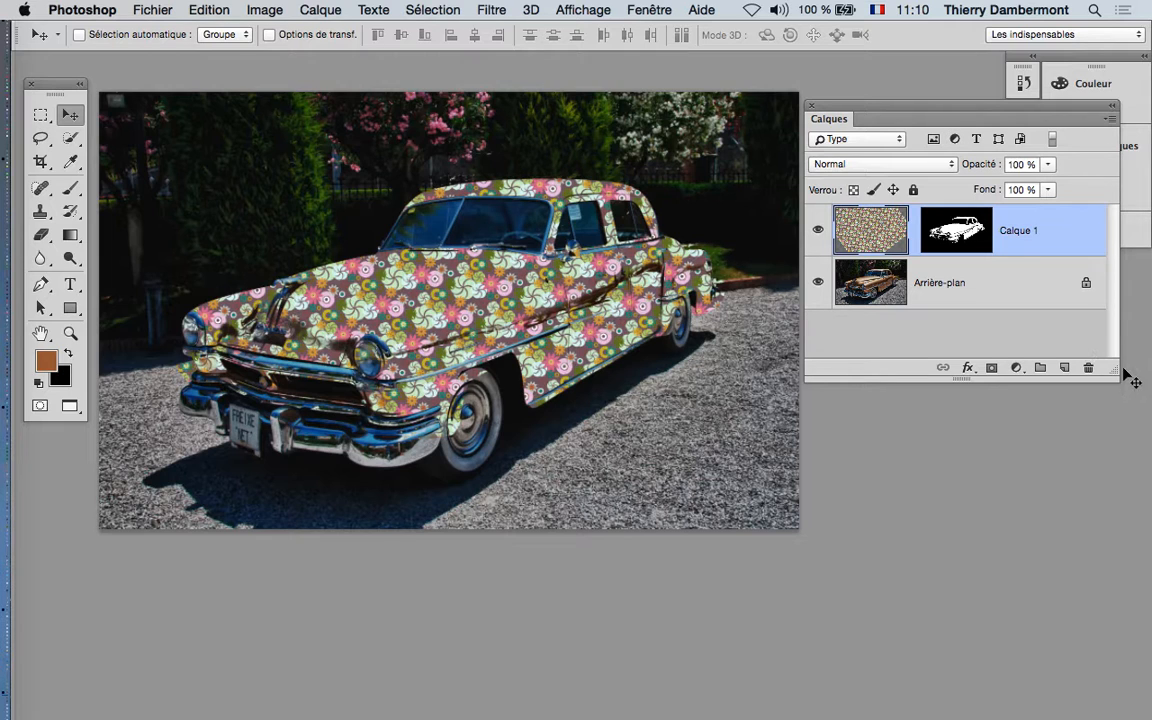
Clear the workspace of the docked panels, keeping only the Calques panel floating beside the car photo, and lengthen it
{"action": "left_click_drag", "start_coordinate": [860, 100], "coordinate": [815, 146]}
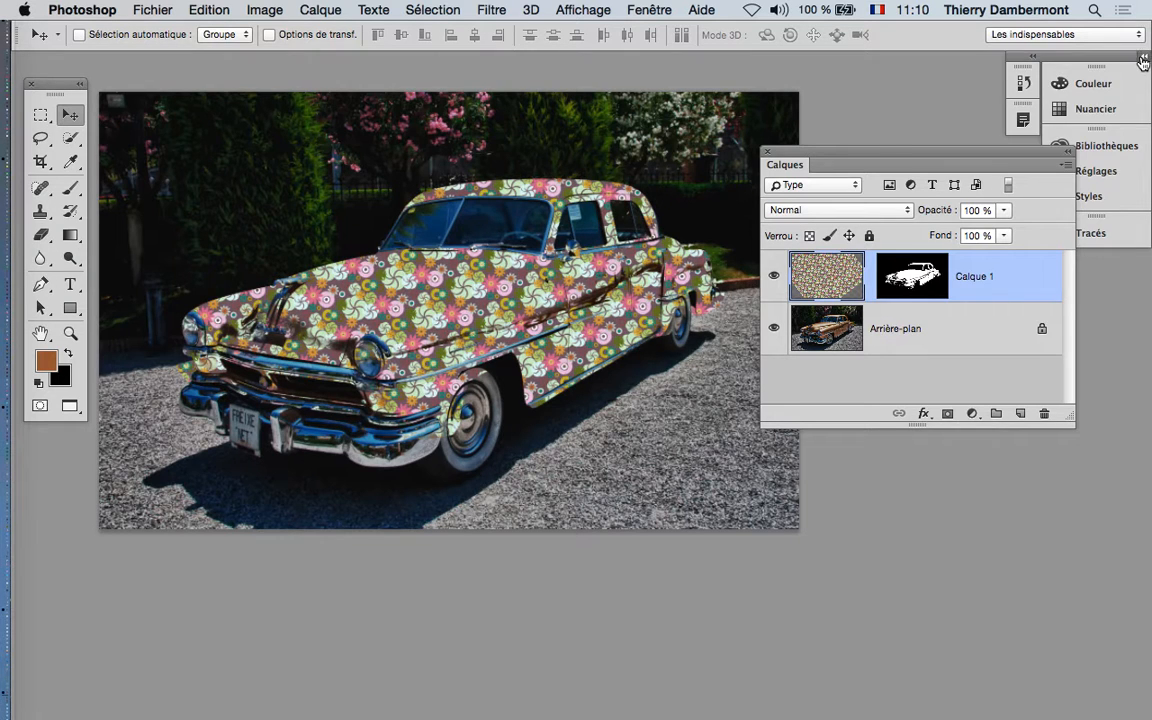
{"action": "left_click", "coordinate": [1143, 60]}
{"action": "left_click", "coordinate": [1144, 61]}
{"action": "key", "text": "shift+Tab"}
{"action": "left_click", "coordinate": [649, 10]}
{"action": "left_click", "coordinate": [675, 192]}
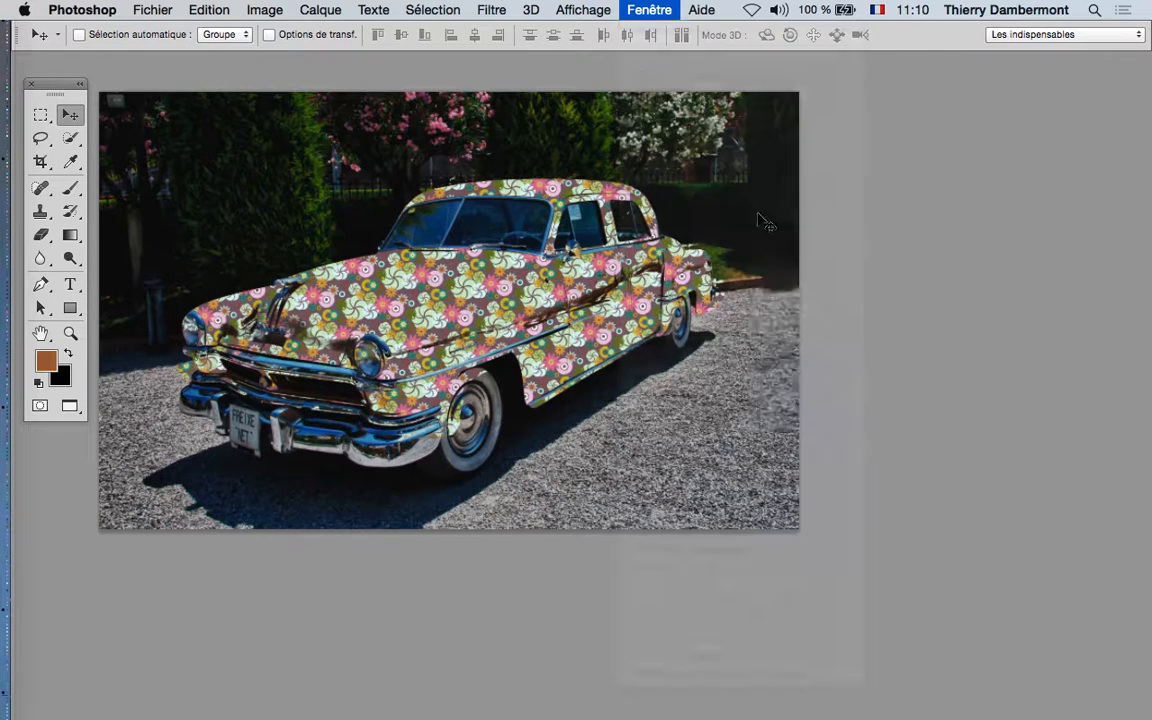
{"action": "left_click_drag", "start_coordinate": [866, 154], "coordinate": [858, 128]}
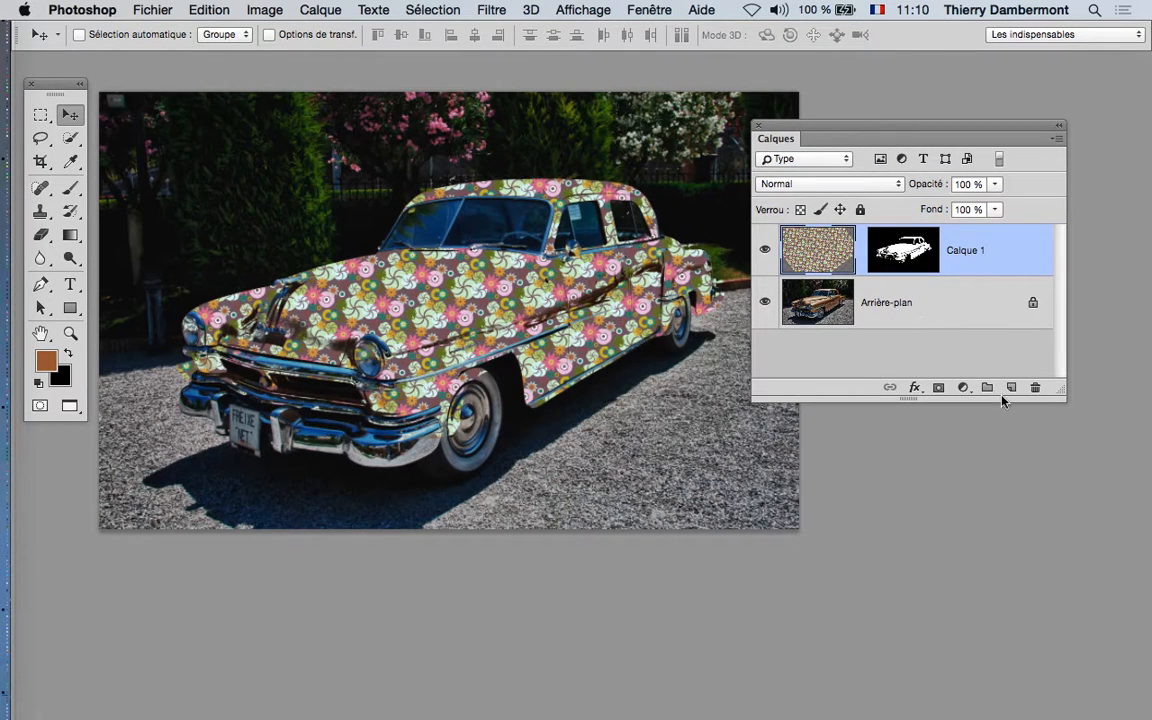
{"action": "left_click_drag", "start_coordinate": [1060, 396], "coordinate": [1052, 606]}
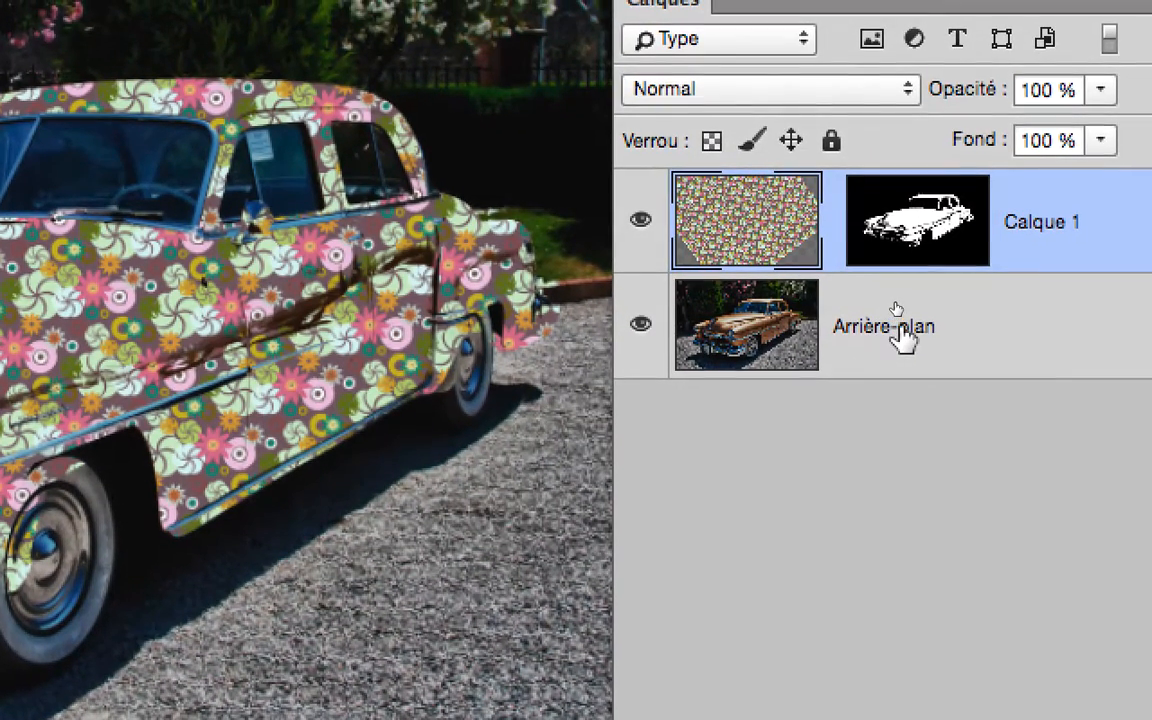
Duplicate the Arrière-plan layer and move the copy above Calque 1 in the layer stack
{"action": "left_click", "coordinate": [900, 336]}
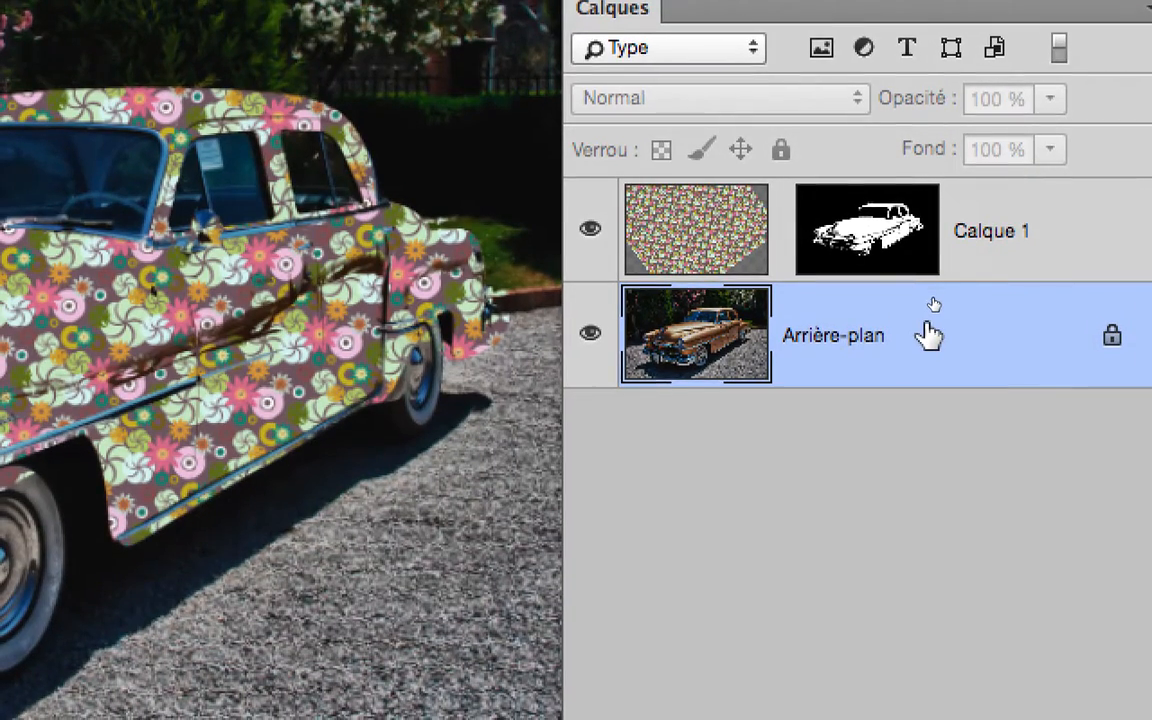
{"action": "left_click_drag", "start_coordinate": [928, 335], "coordinate": [975, 531]}
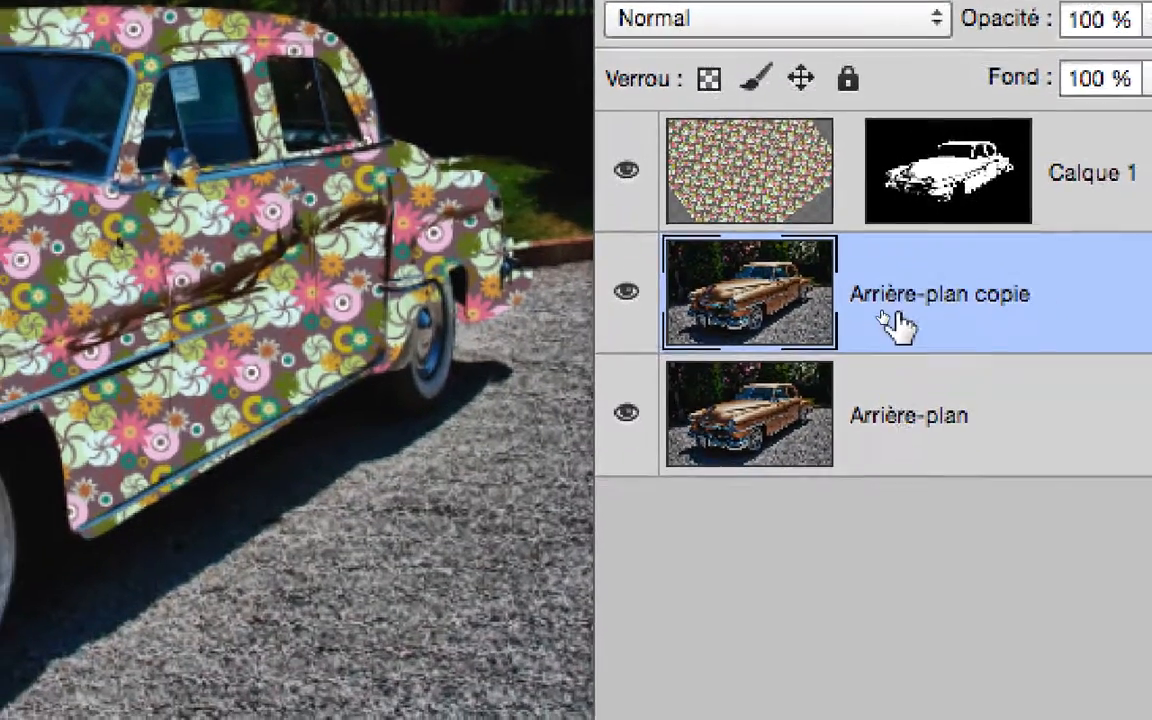
{"action": "left_click_drag", "start_coordinate": [895, 323], "coordinate": [895, 164]}
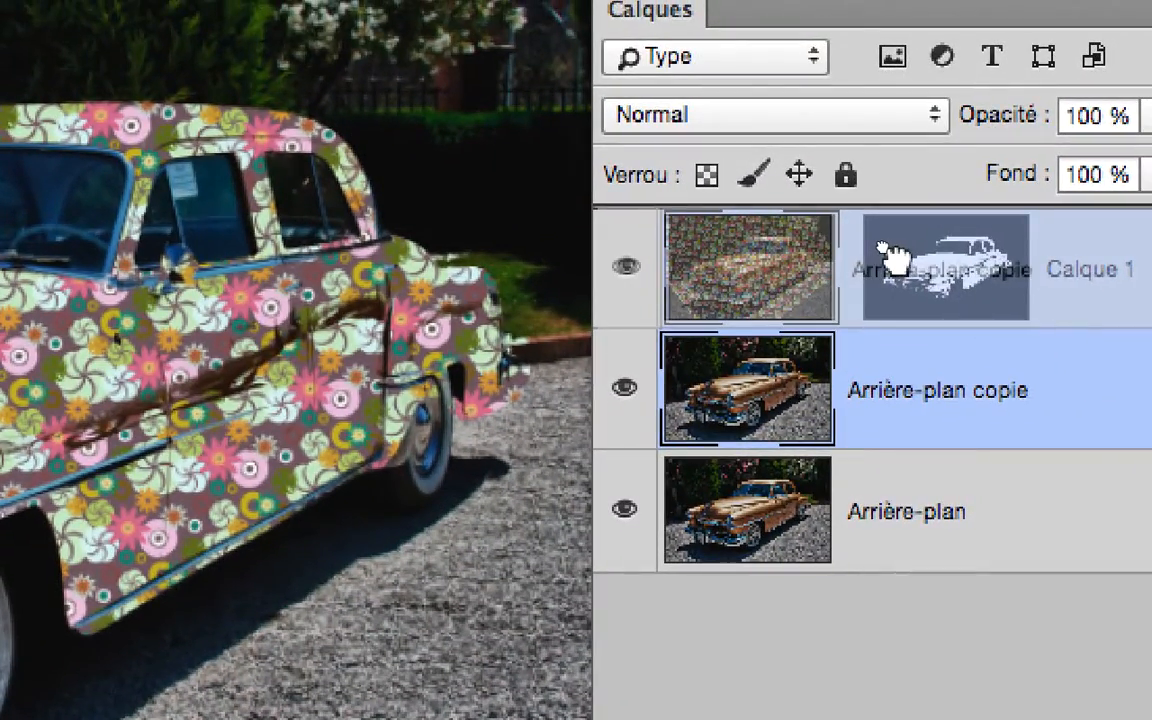
{"action": "left_click_drag", "start_coordinate": [895, 262], "coordinate": [882, 252]}
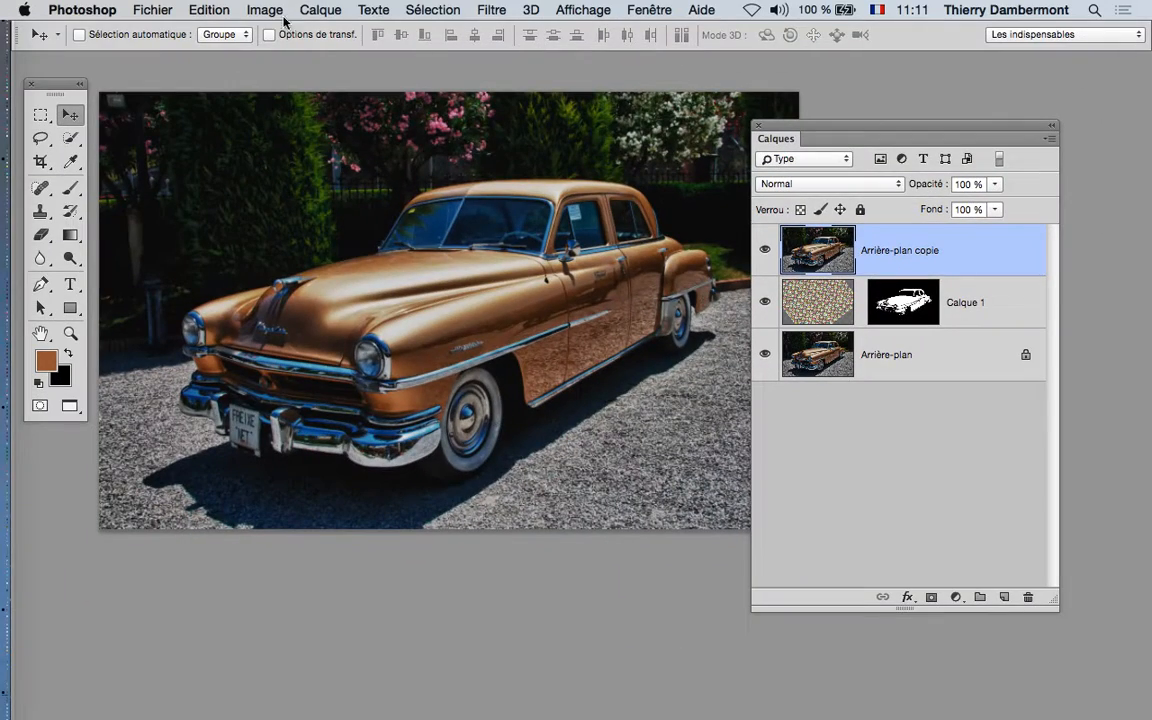
{"action": "left_click", "coordinate": [263, 10]}
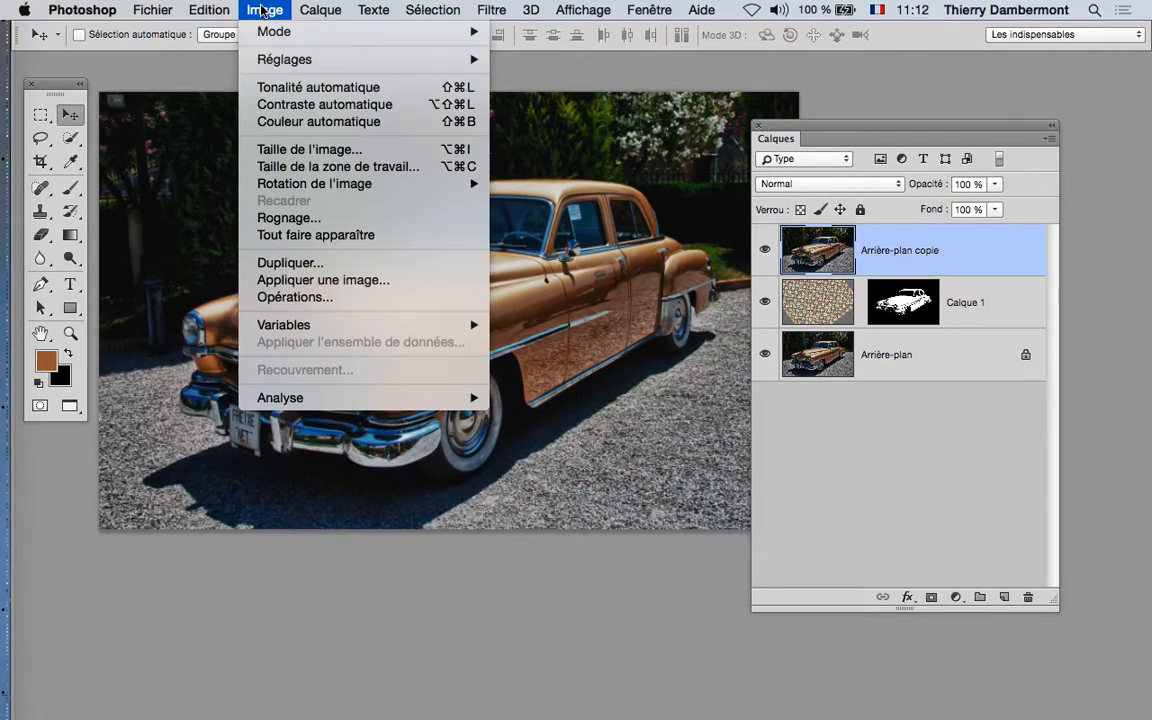
{"action": "mouse_move", "coordinate": [253, 59]}
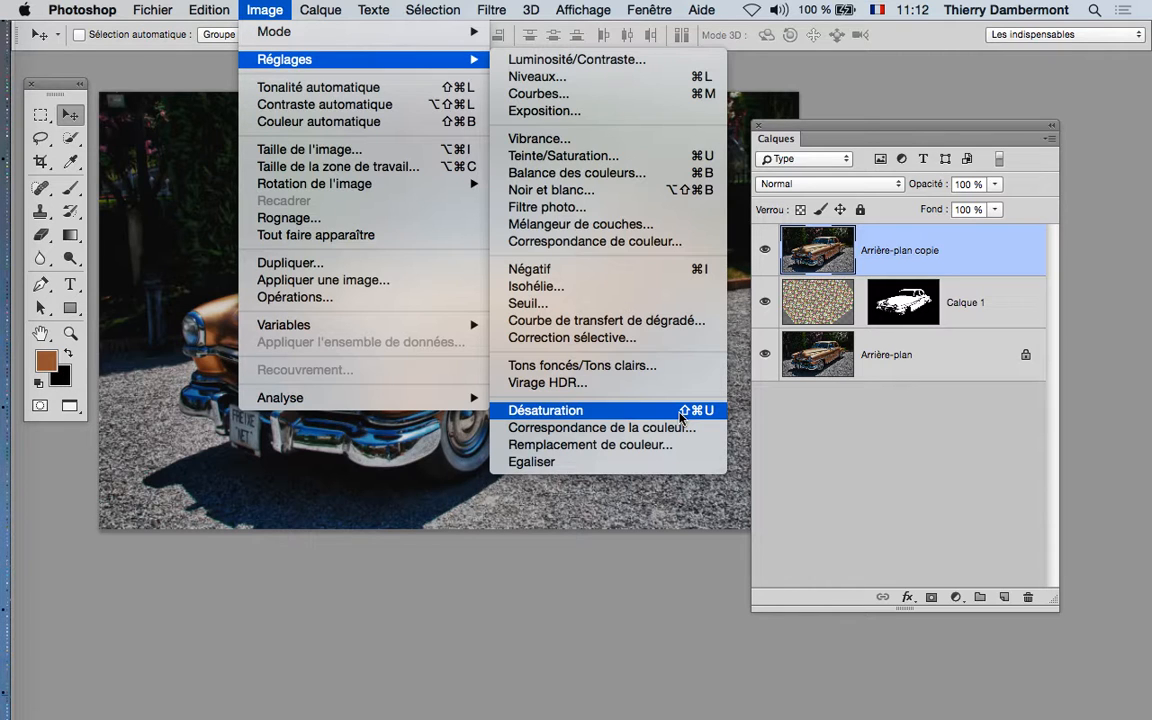
{"action": "left_click", "coordinate": [918, 455]}
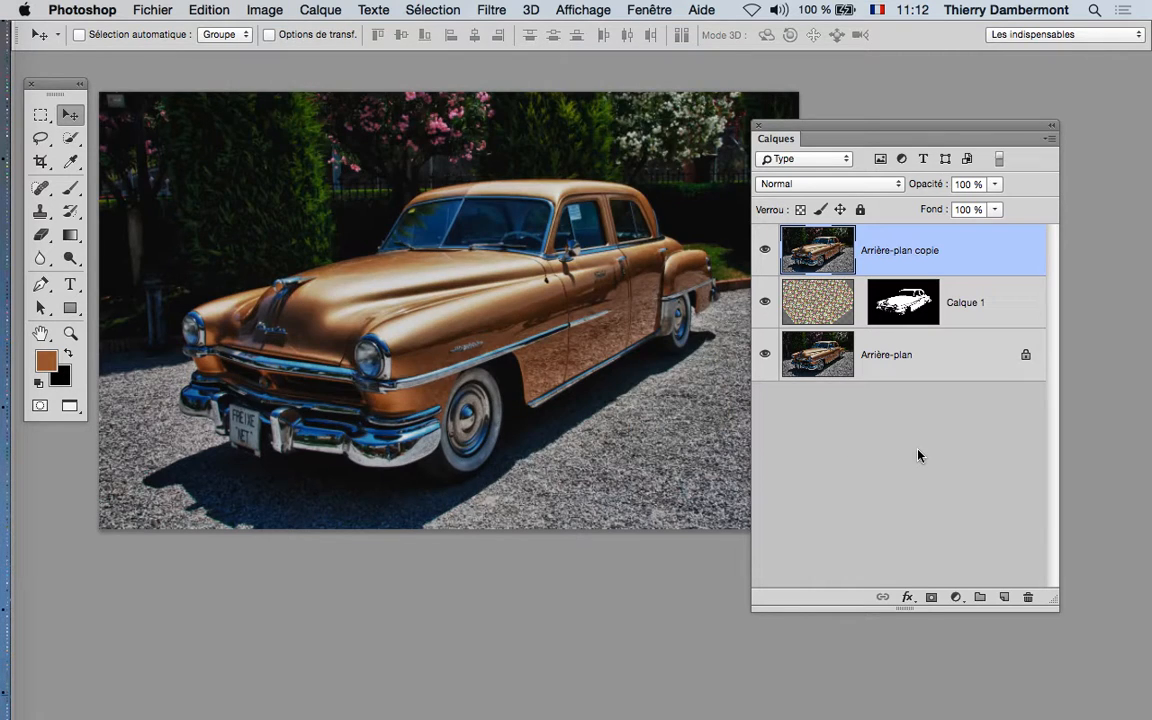
{"action": "key", "text": "alt+super+u"}
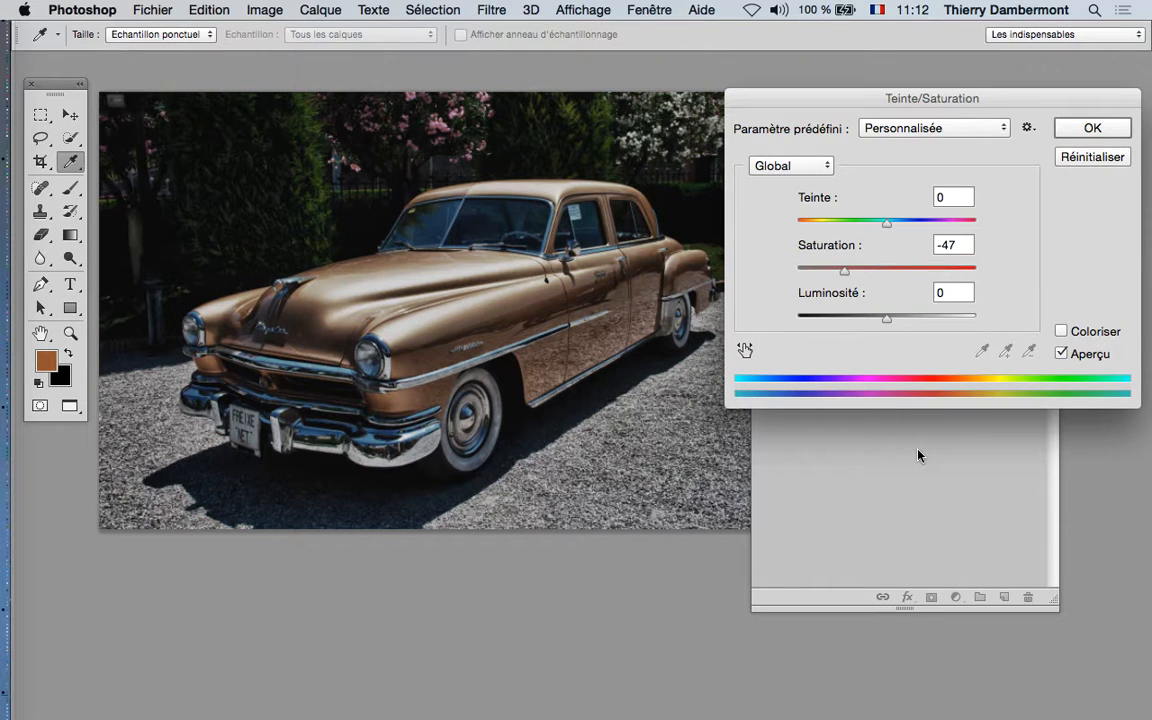
{"action": "left_click", "coordinate": [1097, 157]}
Turn the Arrière-plan copie layer black and white with the Désaturation adjustment
{"action": "left_click", "coordinate": [265, 9]}
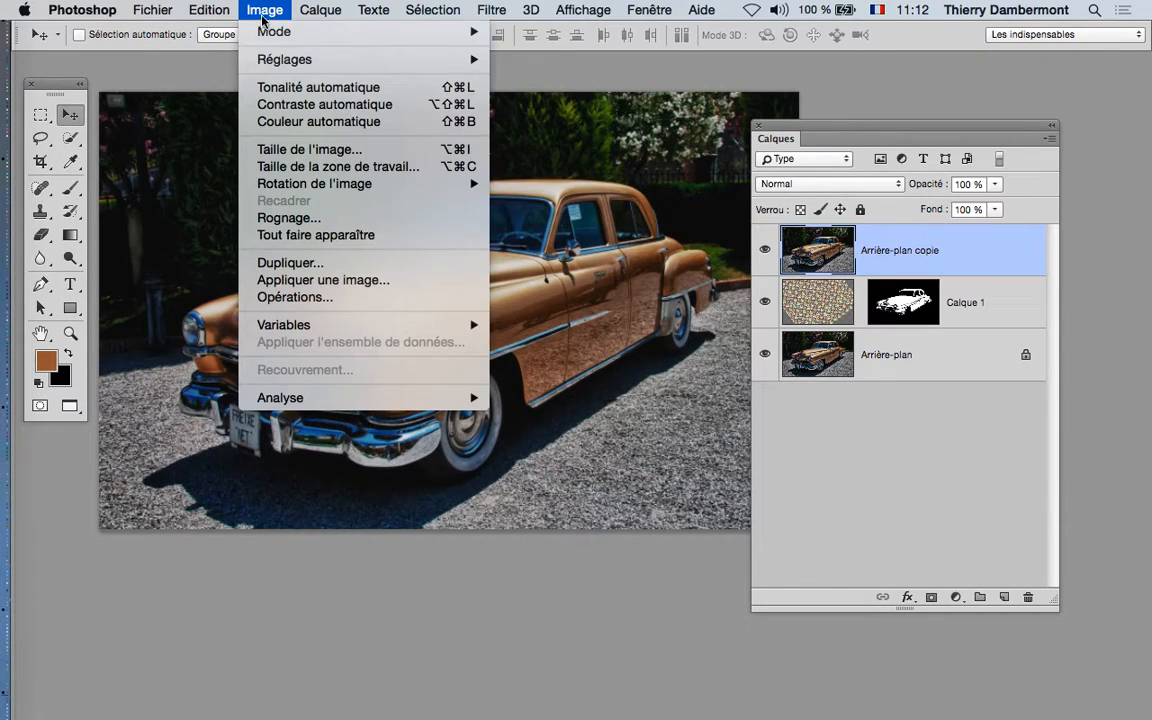
{"action": "mouse_move", "coordinate": [300, 59]}
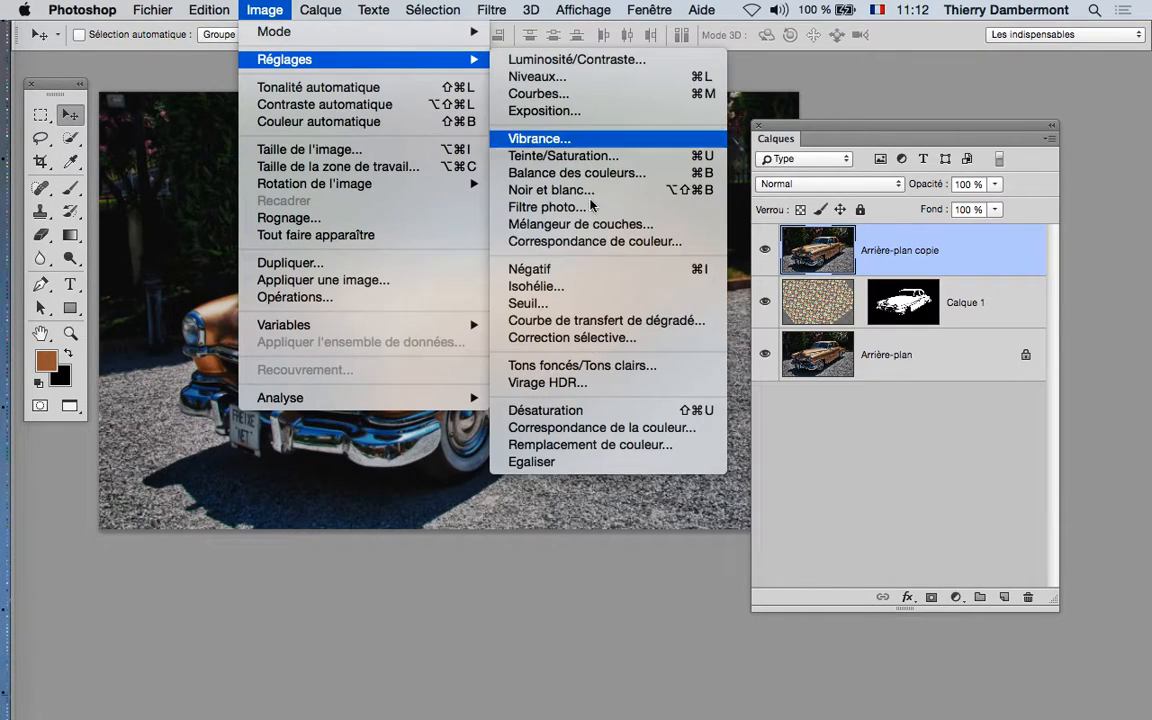
{"action": "left_click", "coordinate": [670, 412]}
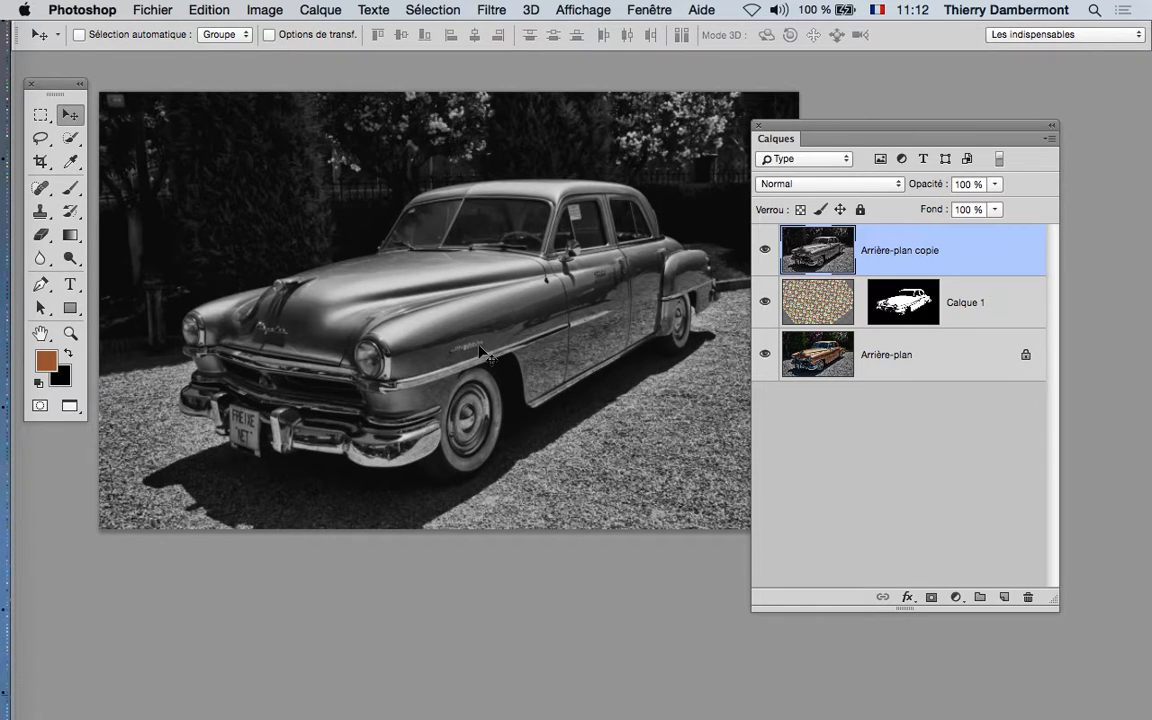
{"action": "left_click", "coordinate": [265, 10]}
{"action": "mouse_move", "coordinate": [313, 60]}
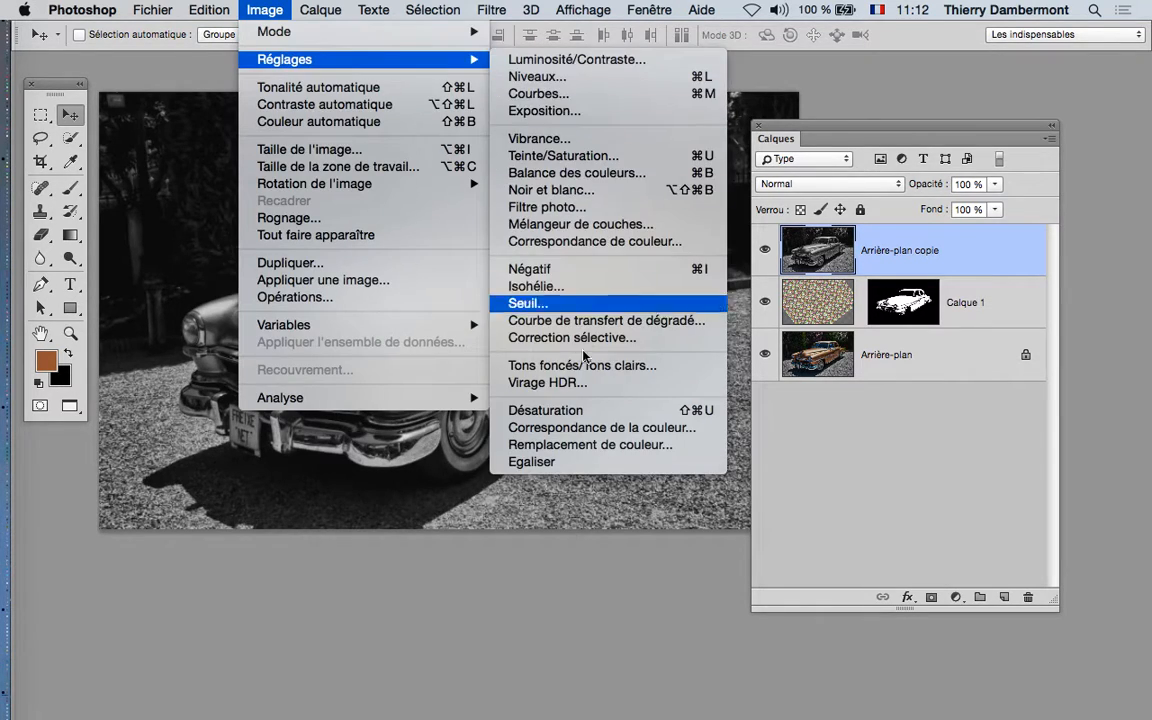
{"action": "left_click", "coordinate": [841, 452]}
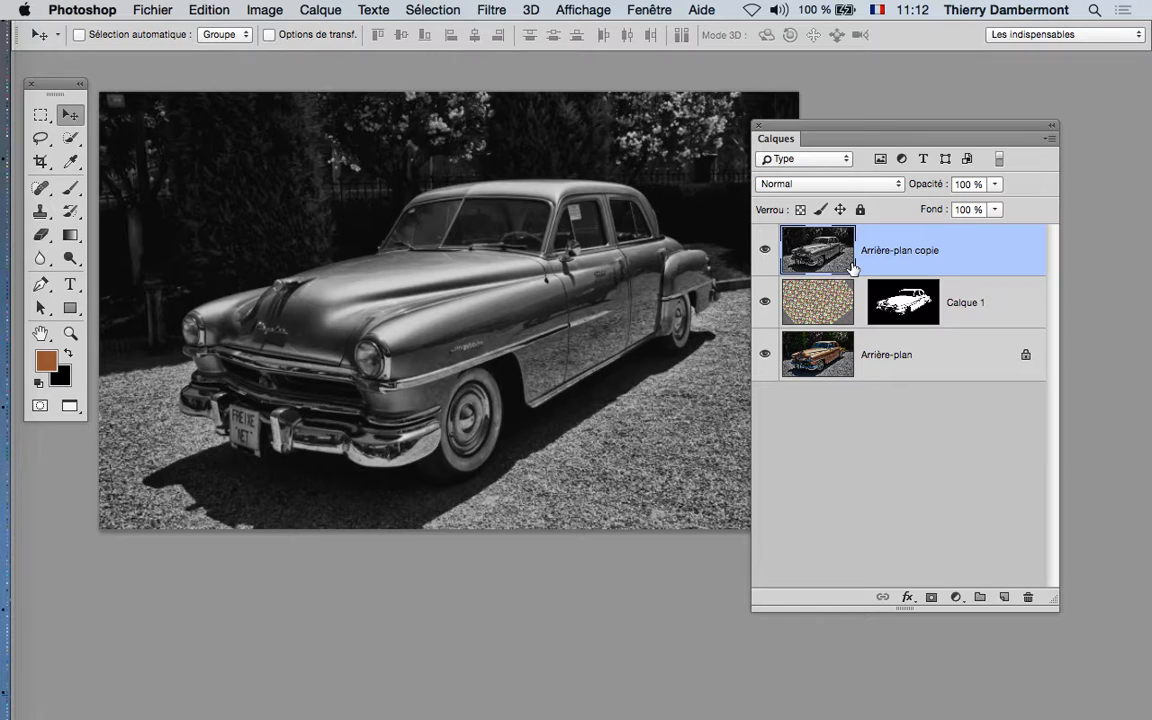
{"action": "left_click", "coordinate": [258, 12]}
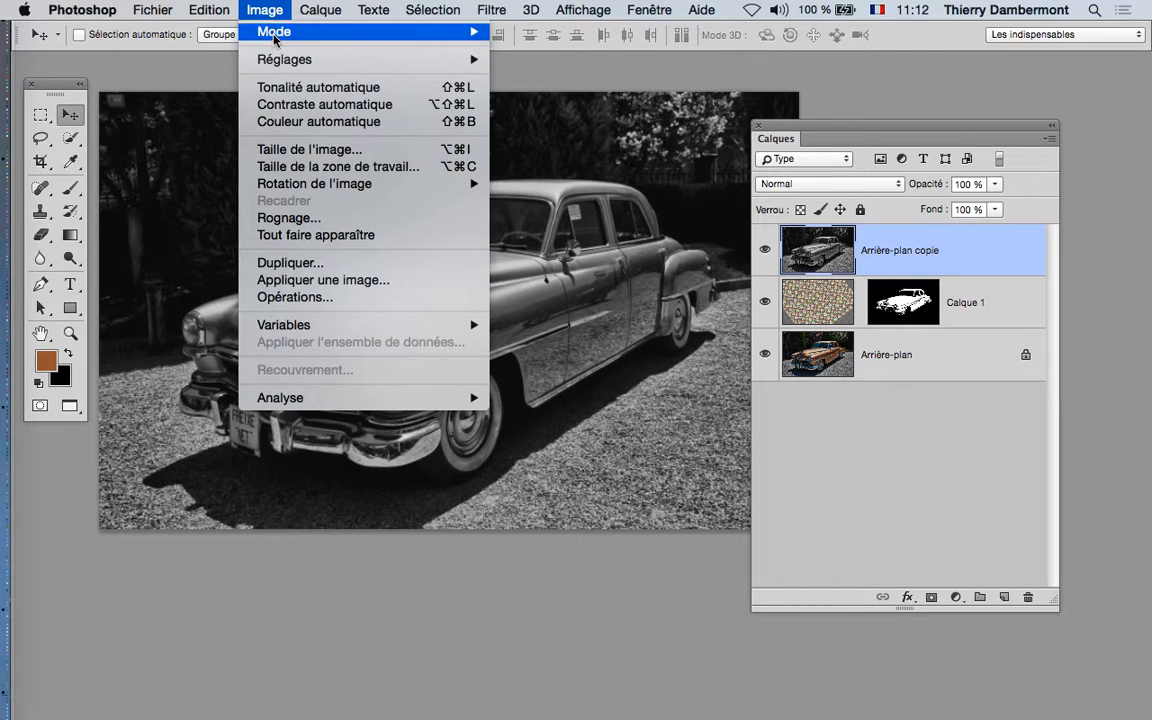
{"action": "mouse_move", "coordinate": [392, 66]}
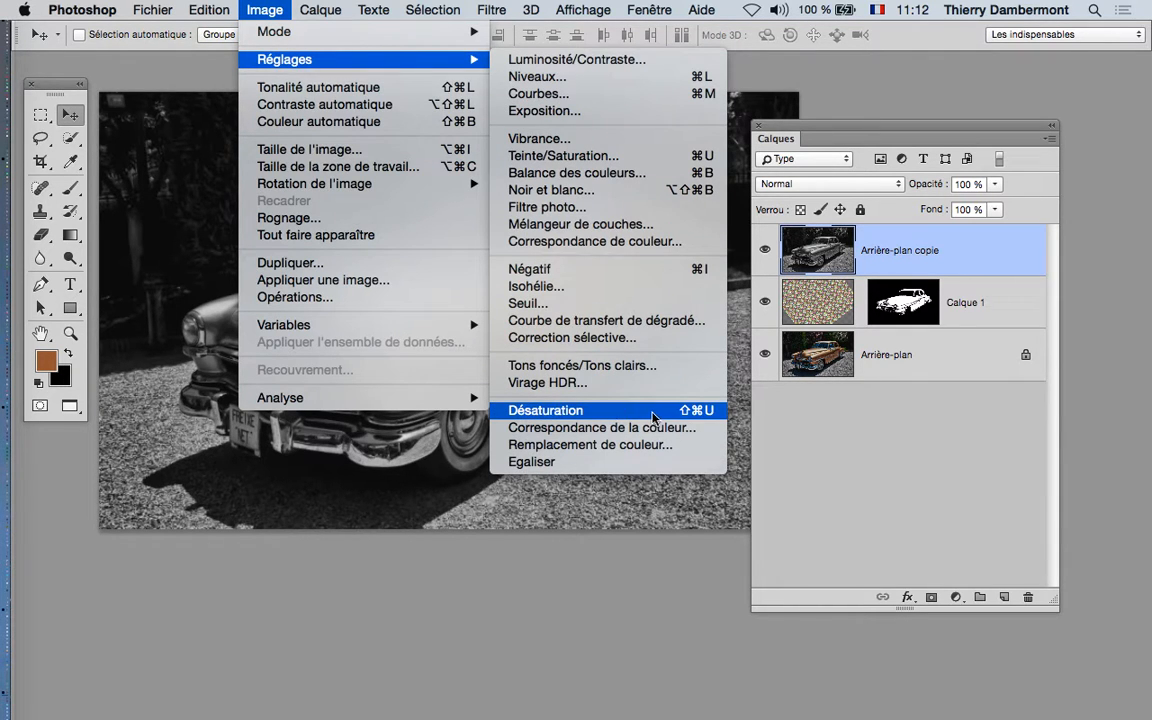
{"action": "left_click", "coordinate": [875, 130]}
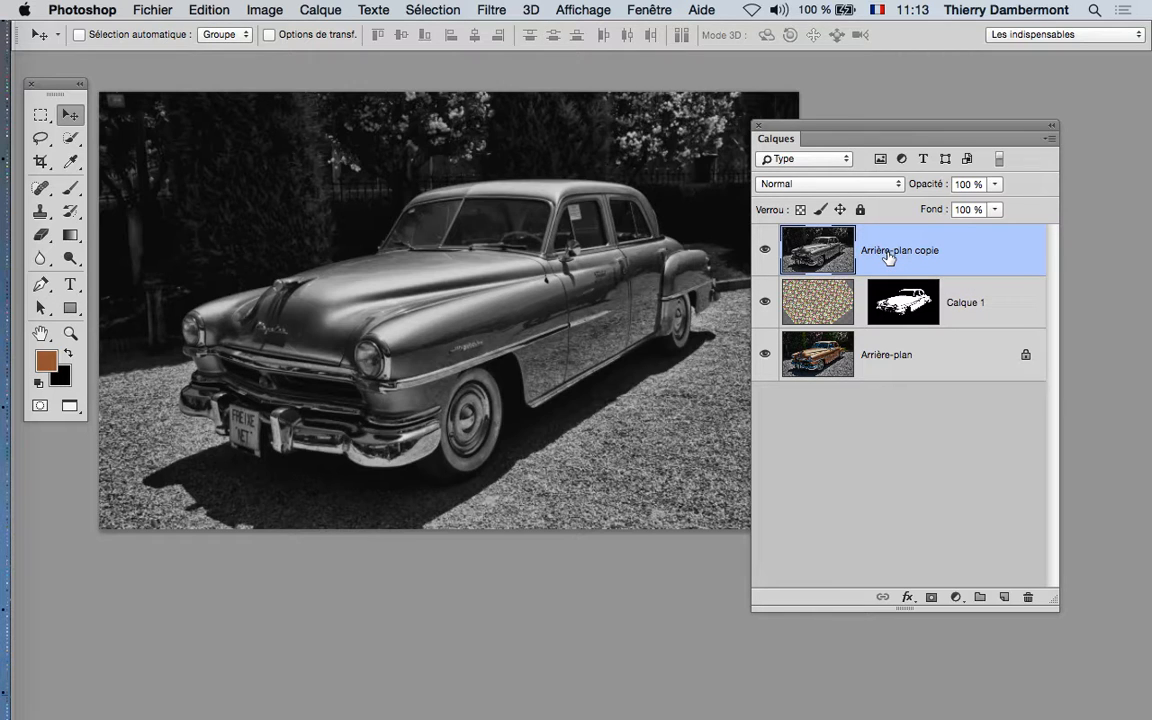
{"action": "left_click", "coordinate": [265, 10]}
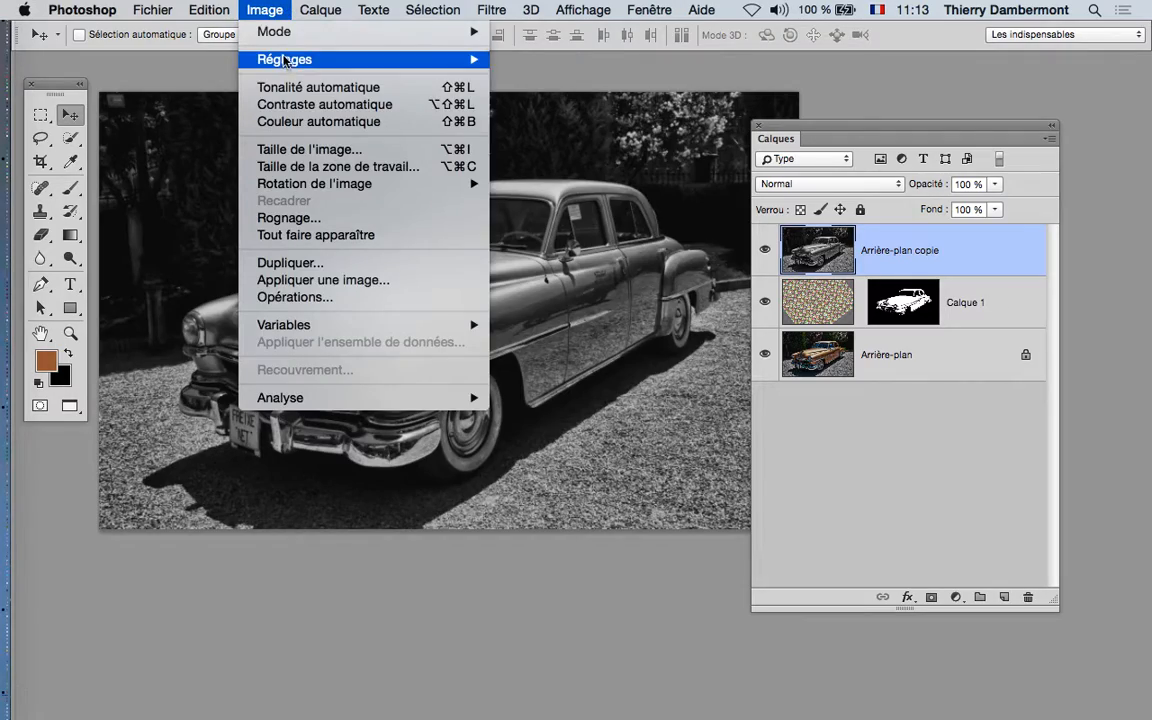
{"action": "mouse_move", "coordinate": [285, 59]}
{"action": "left_click", "coordinate": [920, 465]}
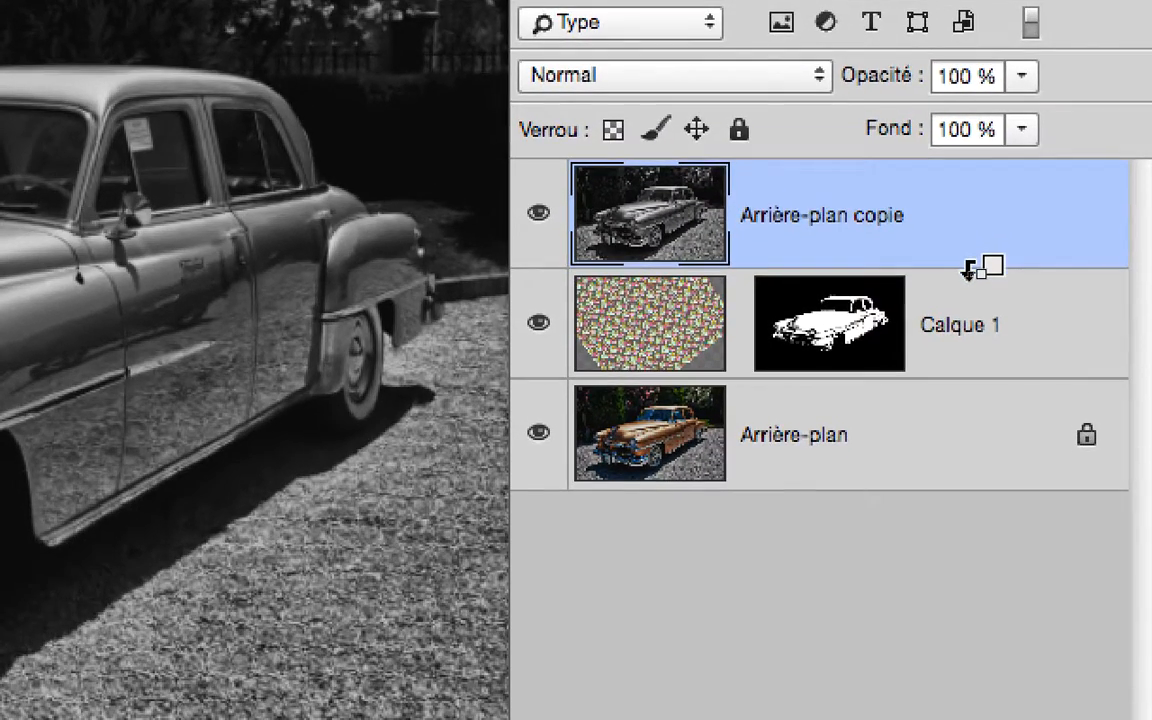
Clip the Arrière-plan copie layer to Calque 1 with a clipping mask and rename it "ombres"
{"action": "left_click", "coordinate": [968, 268], "text": "alt"}
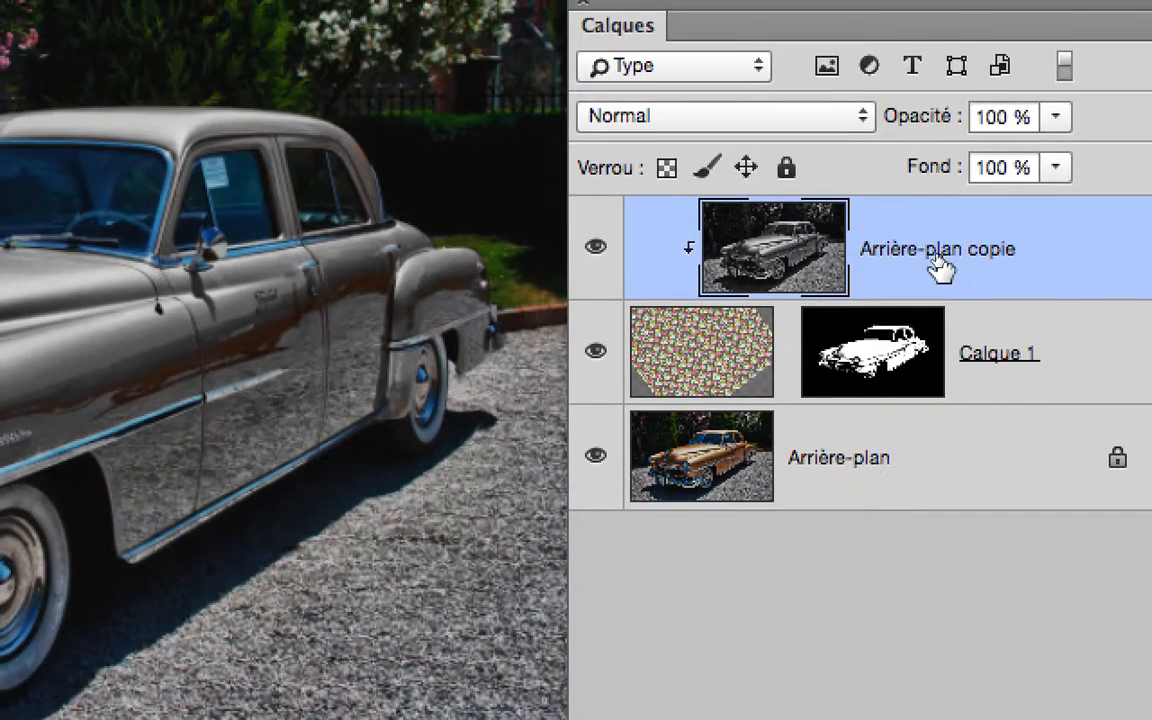
{"action": "double_click", "coordinate": [936, 254]}
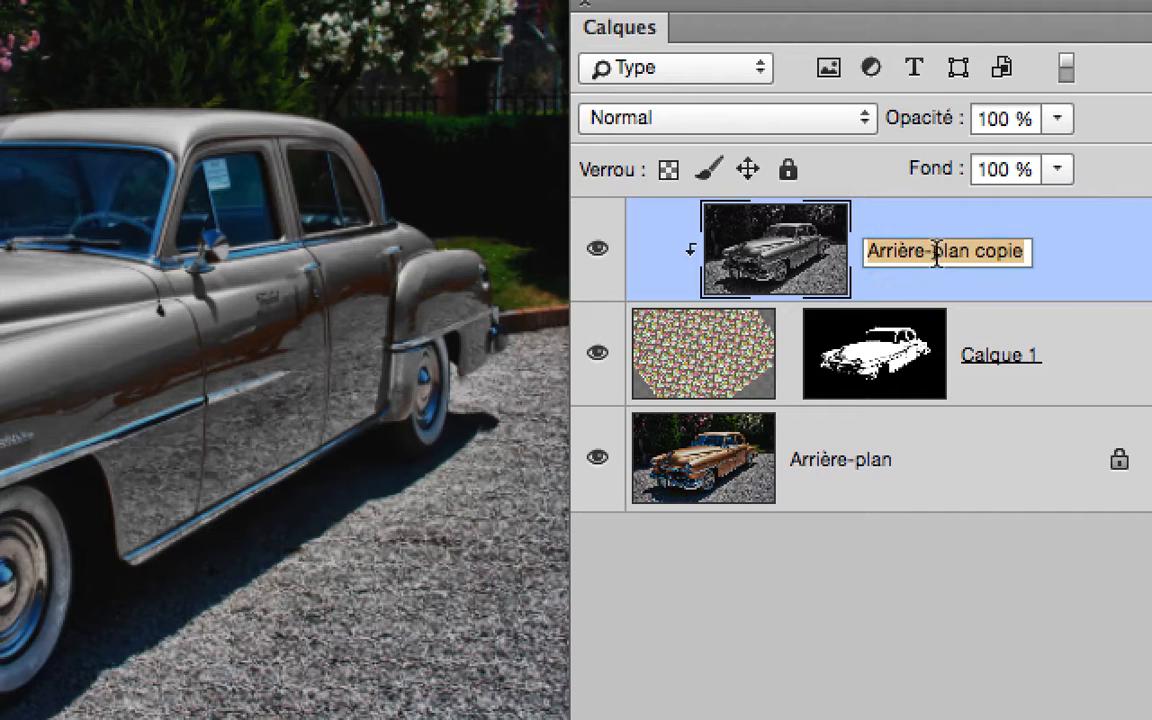
{"action": "type", "text": "ombres"}
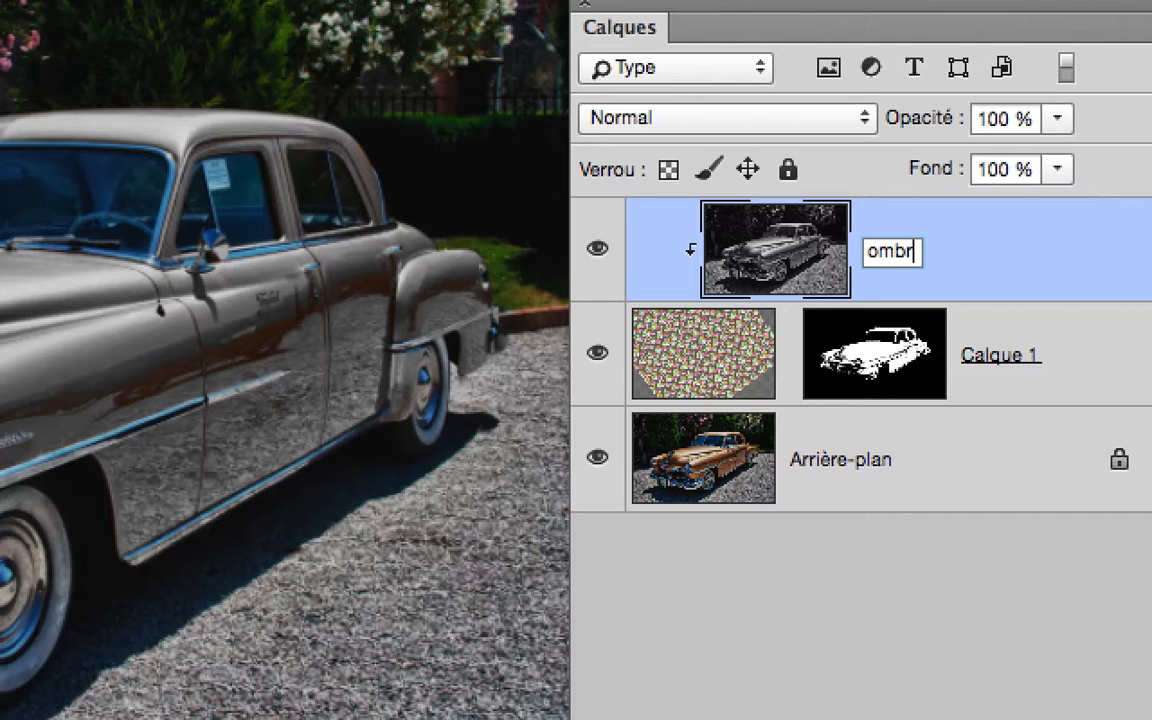
{"action": "key", "text": "Return"}
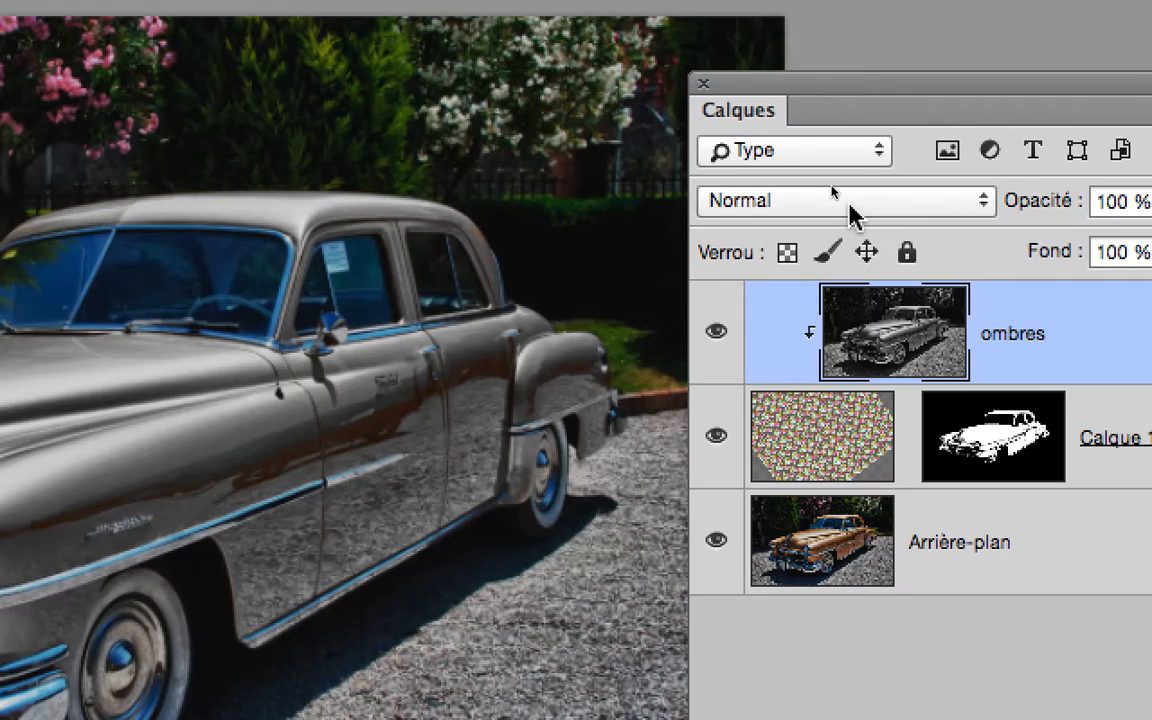
Set the blend mode of the ombres layer to Produit so its shadows darken the floral pattern
{"action": "left_click", "coordinate": [852, 212]}
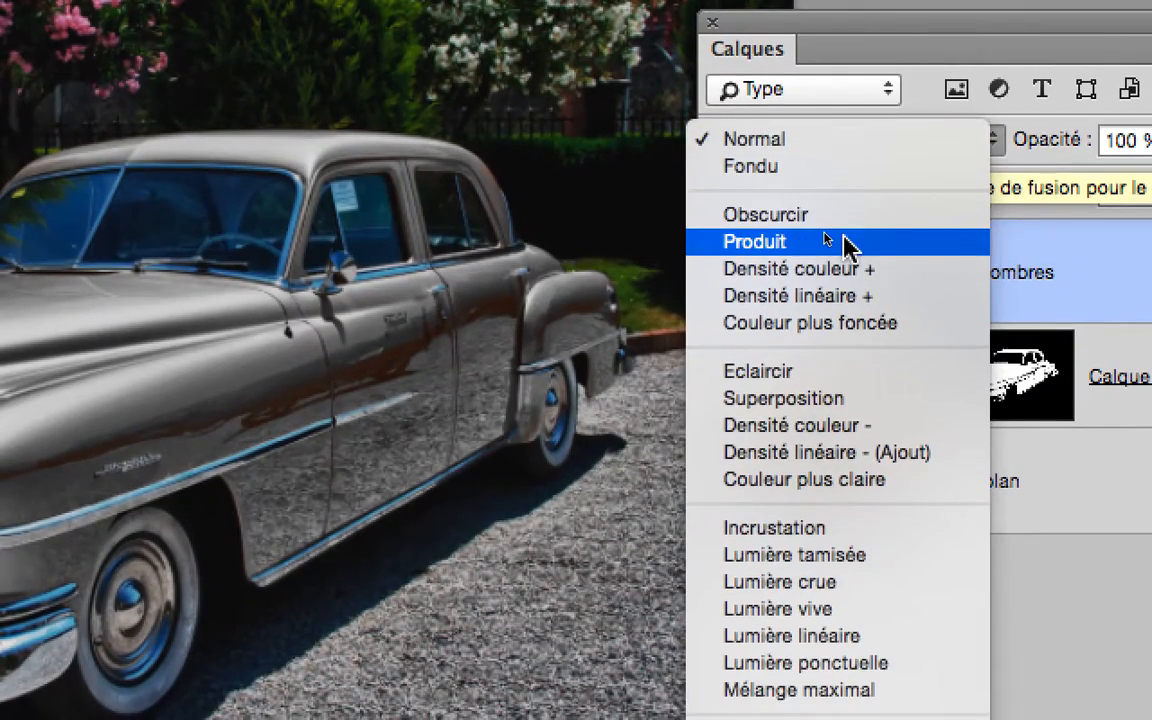
{"action": "left_click", "coordinate": [843, 245]}
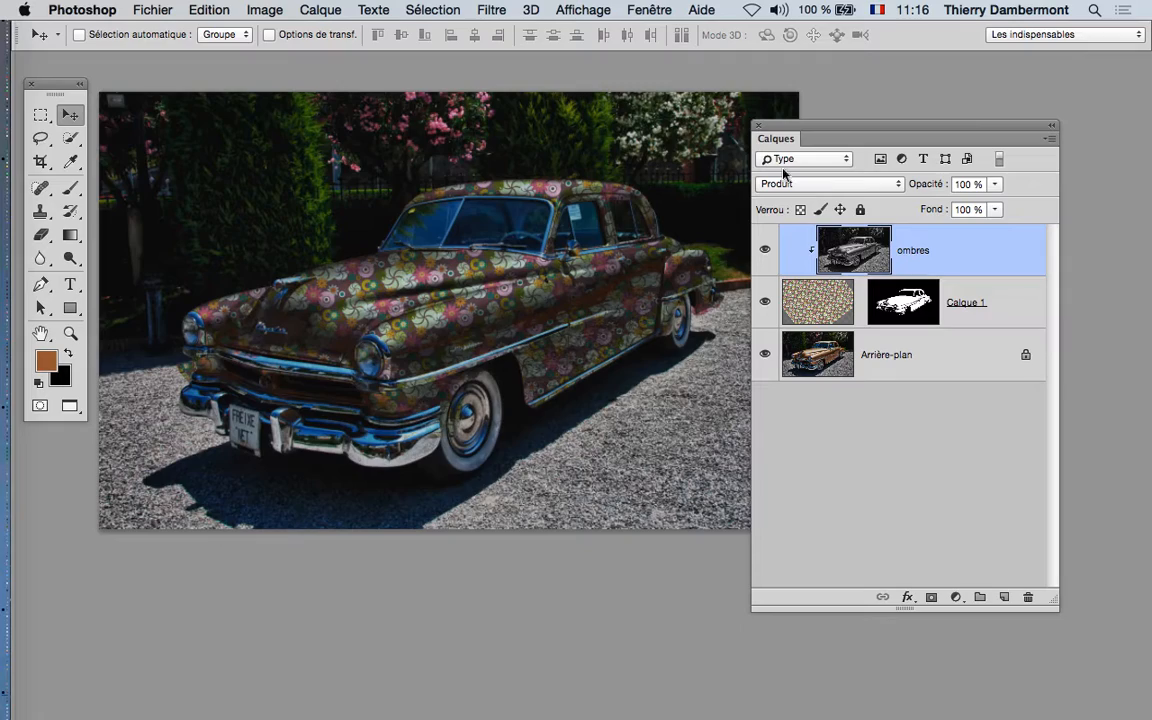
{"action": "left_click_drag", "start_coordinate": [788, 86], "coordinate": [1002, 78]}
{"action": "scroll", "coordinate": [415, 295], "scroll_direction": "up", "scroll_amount": 2}
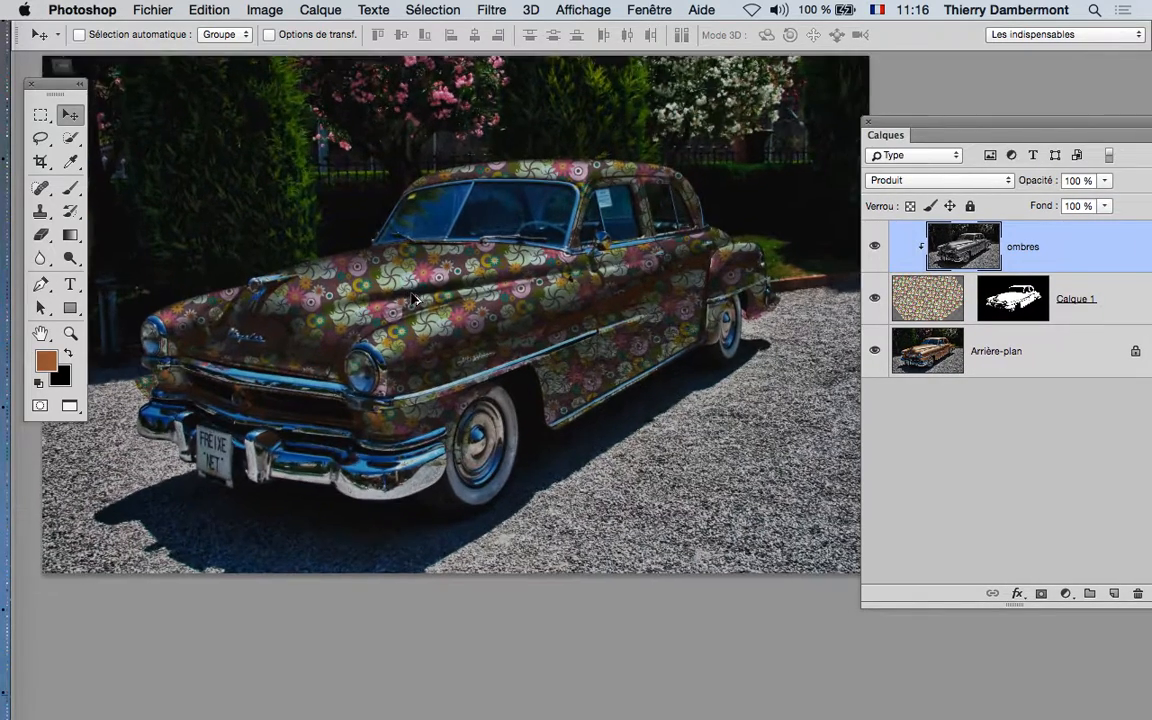